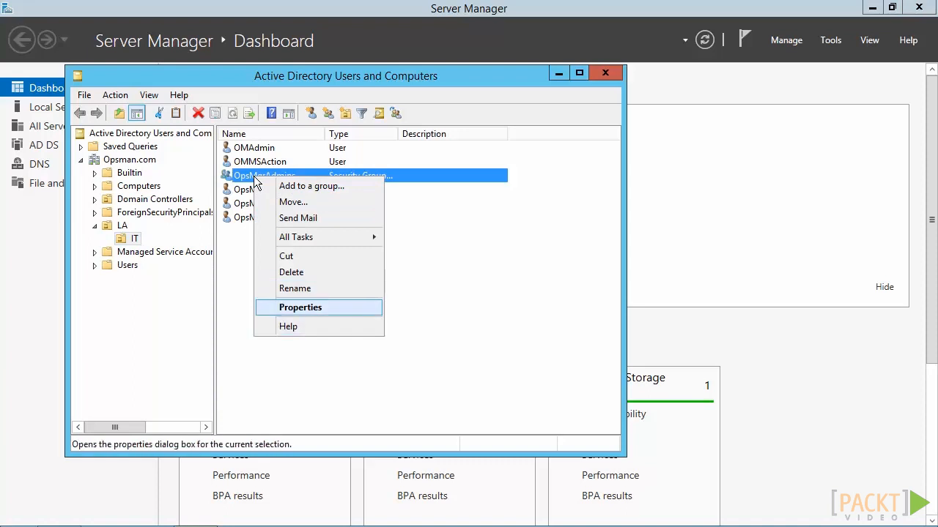
# Step: Open the OpsMgrAdmins group's properties and review its members
pyautogui.press('Return')
pyautogui.hotkey('ctrl', 'Tab')
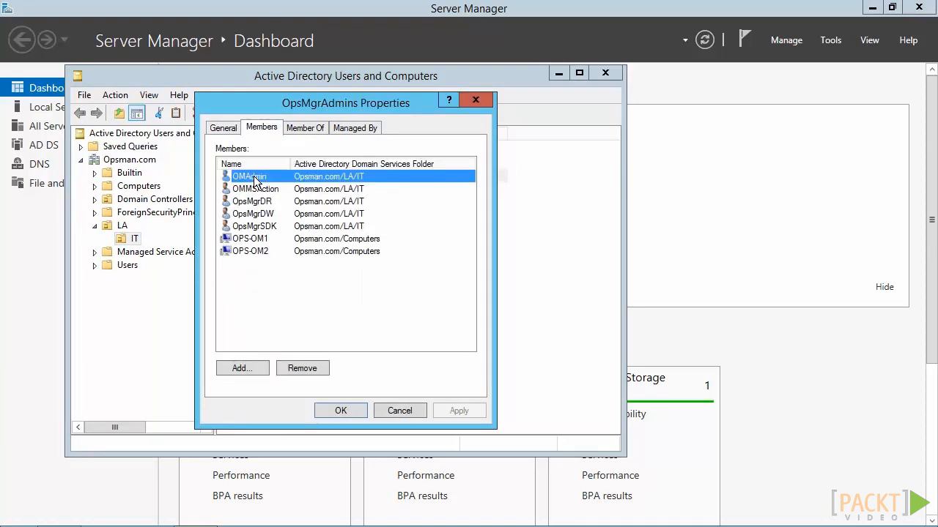
pyautogui.press('Escape')
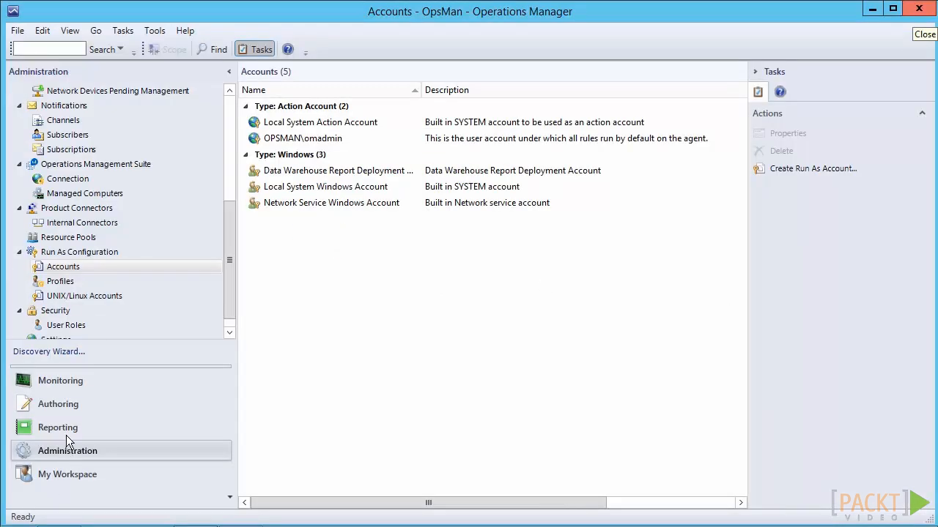
# Step: View the members of the AD Assignment Resource Pool under Resource Pools, then close the members window
pyautogui.click(65, 240)
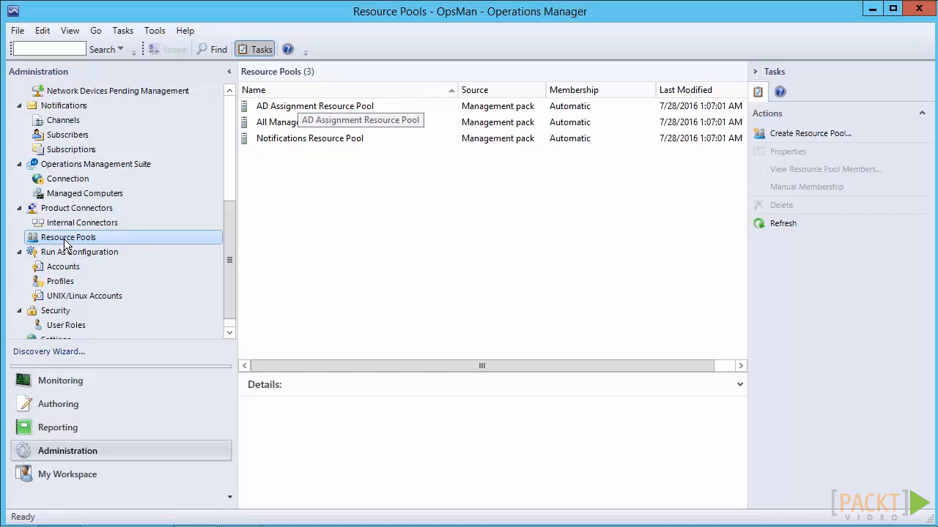
pyautogui.rightClick(304, 107)
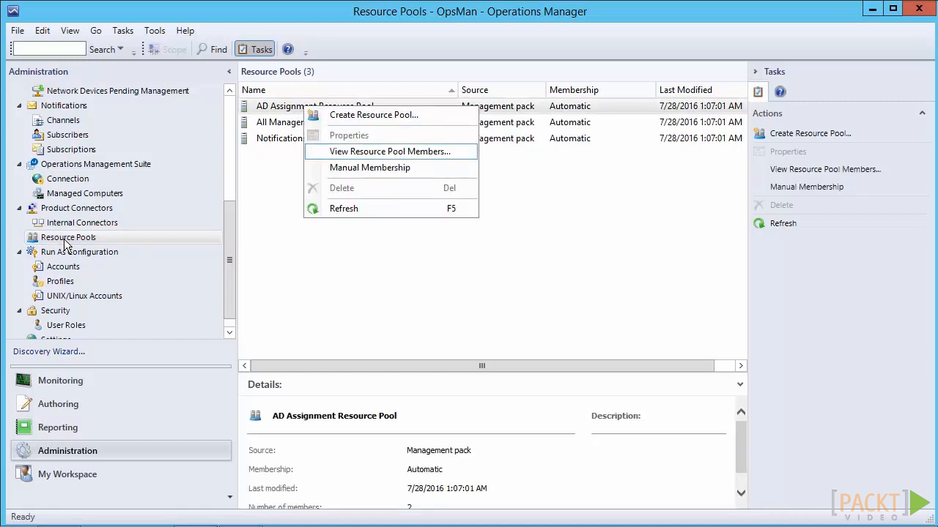
pyautogui.press('Return')
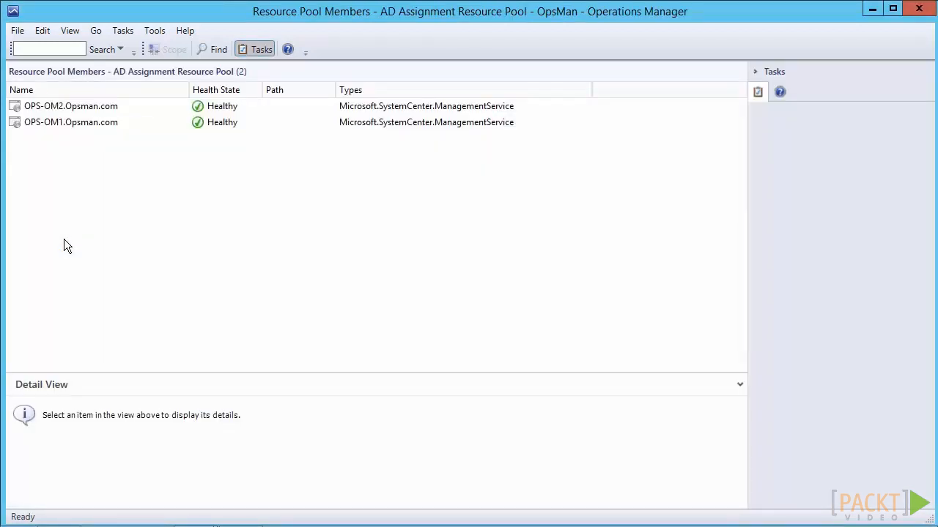
pyautogui.click(919, 8)
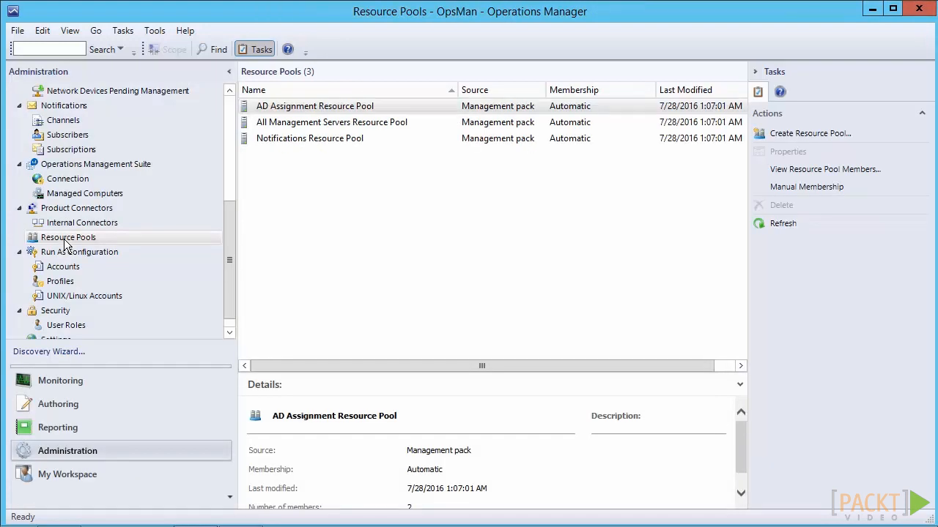
# Step: Switch to the Command Prompt and change directory to "c:\Program Files\Microsoft System Center 2016\Operations Manager\Server"
pyautogui.hotkey('alt', 'Tab')
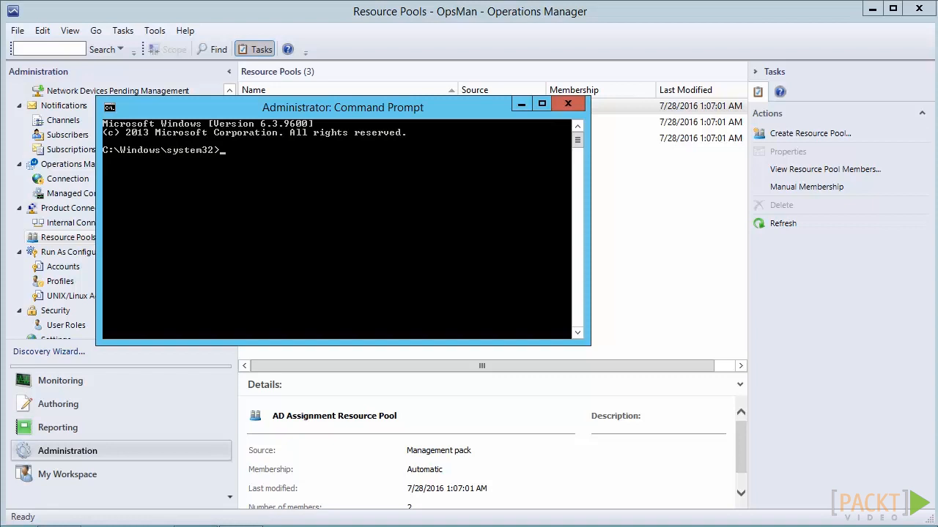
pyautogui.write('cd "c:\\Program Files\\Microsoft System Center 2016\\Operations Manager\\Server"')
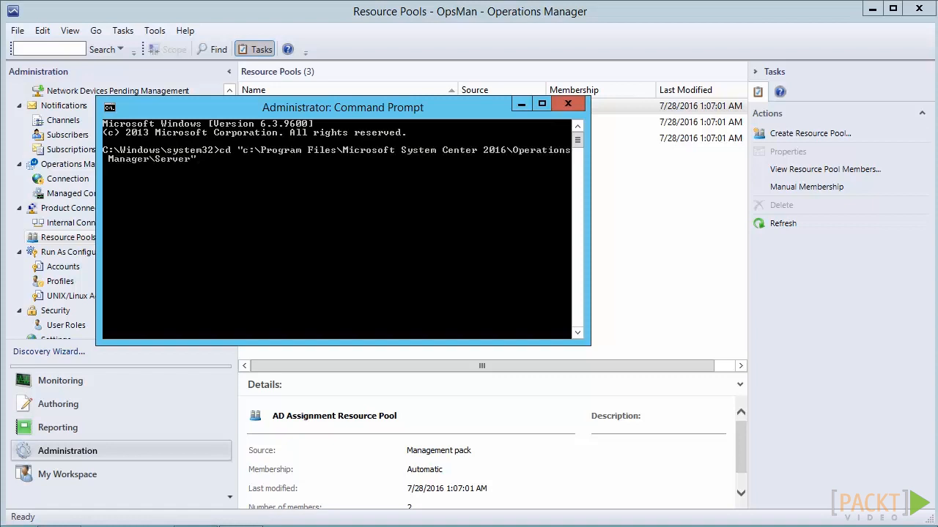
pyautogui.press('Return')
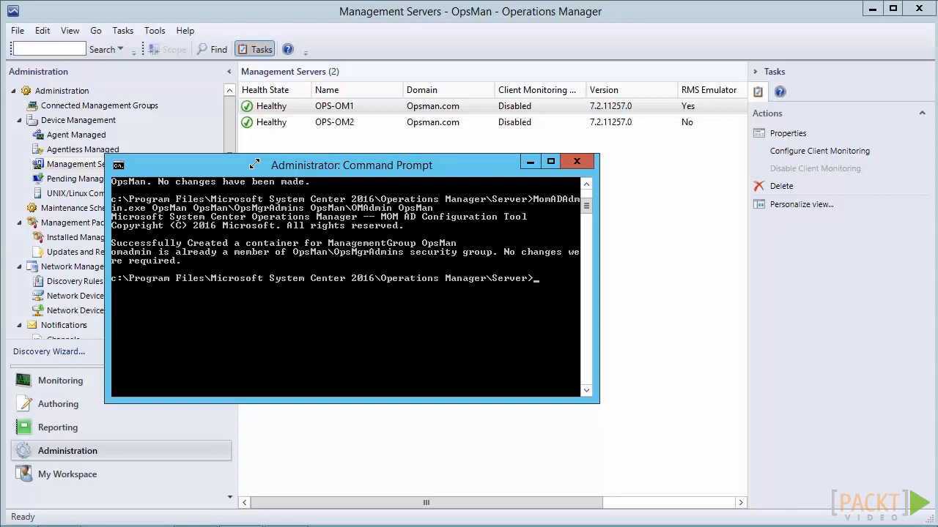
# Step: Close the Command Prompt and start a Windows Run As account named OMAdmin described as Run As Account for Active Directory Integration
pyautogui.click(577, 162)
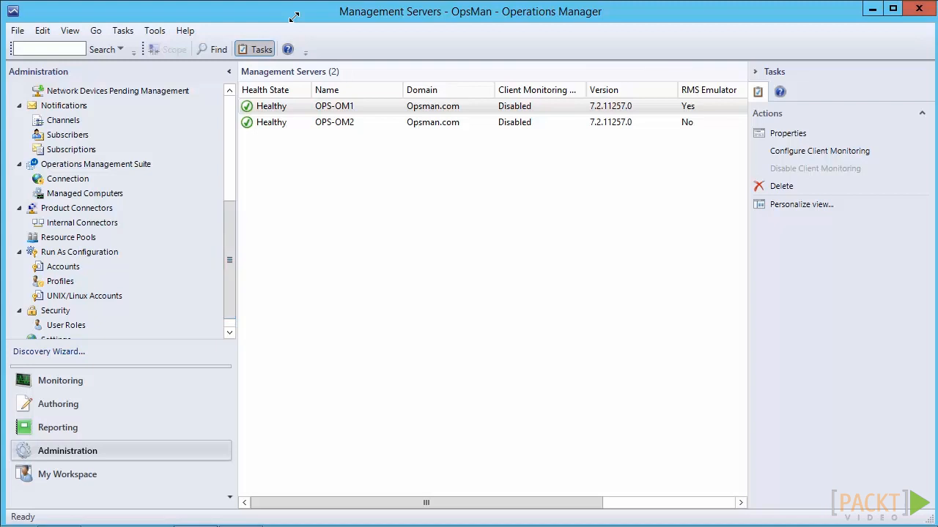
pyautogui.click(63, 266)
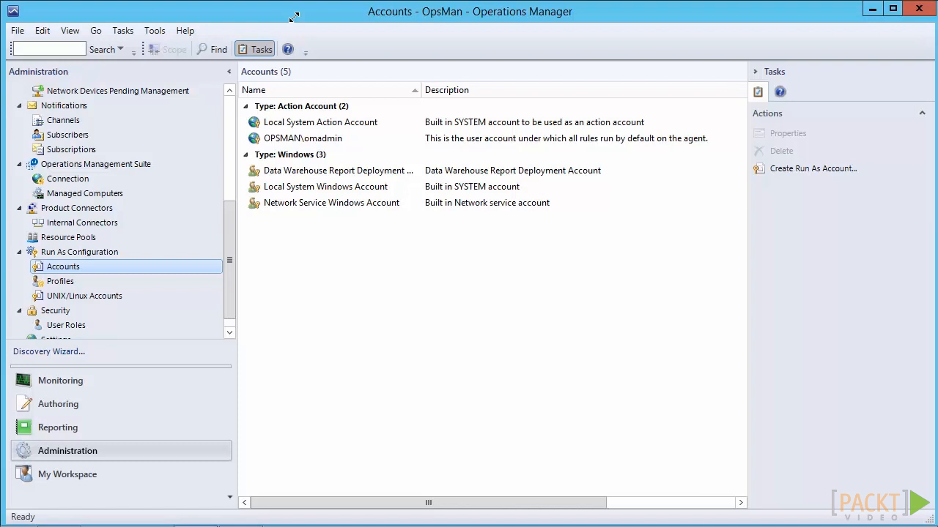
pyautogui.rightClick(68, 267)
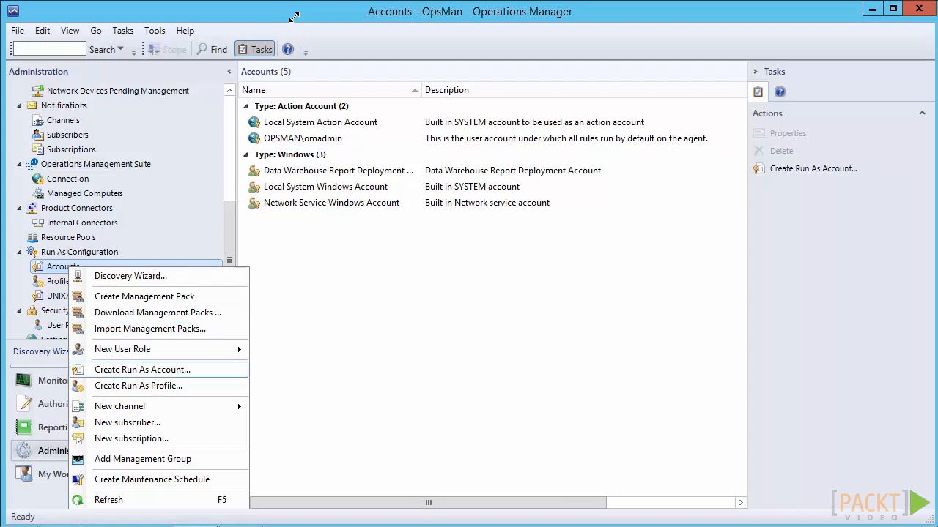
pyautogui.click(142, 369)
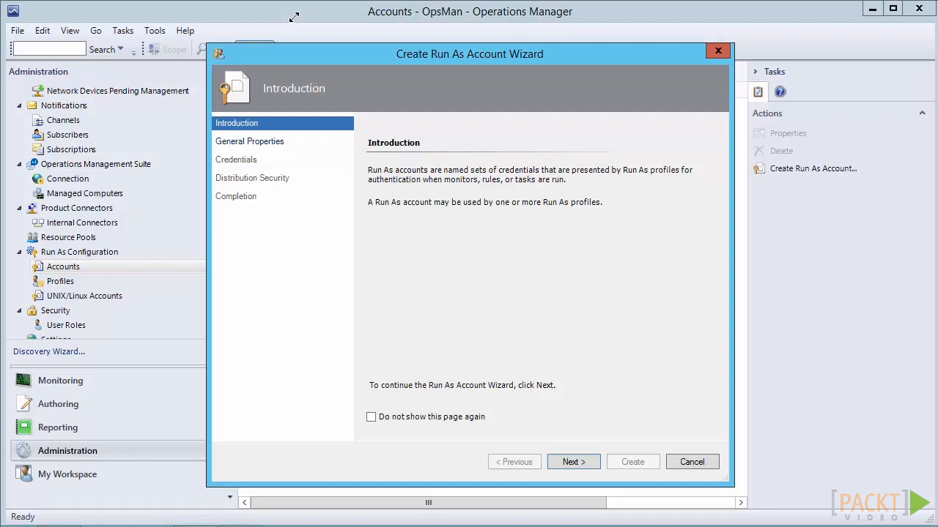
pyautogui.press('Return')
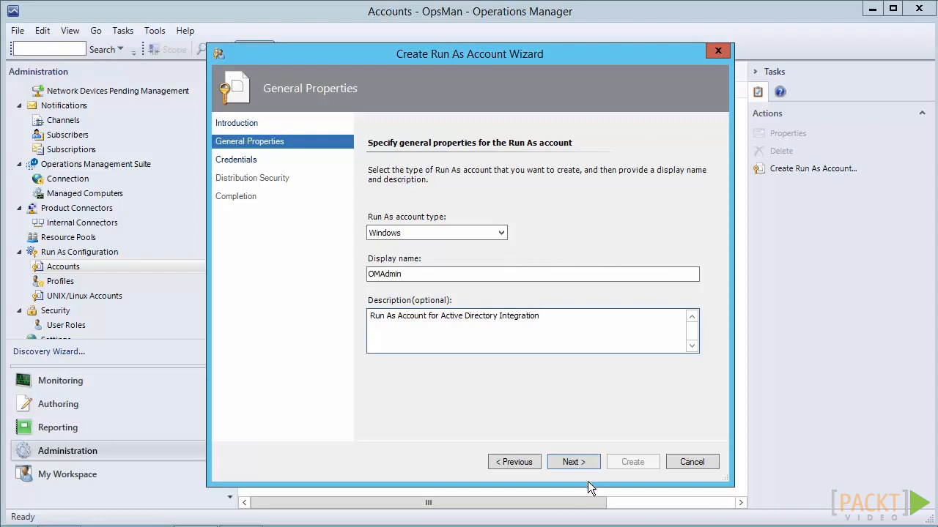
pyautogui.click(578, 462)
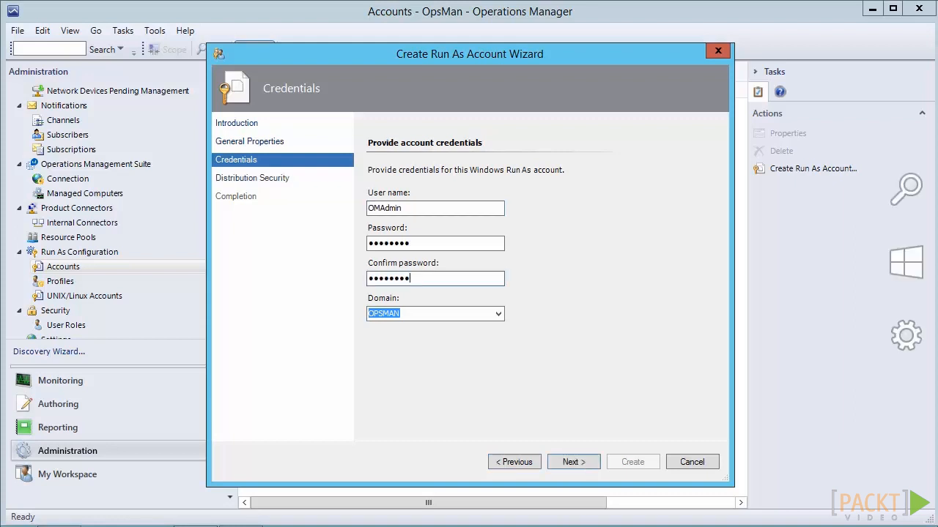
# Step: Accept the OMAdmin credentials in the OPSMAN domain, choose the less secure automatic distribution option, and finish the wizard
pyautogui.press('Return')
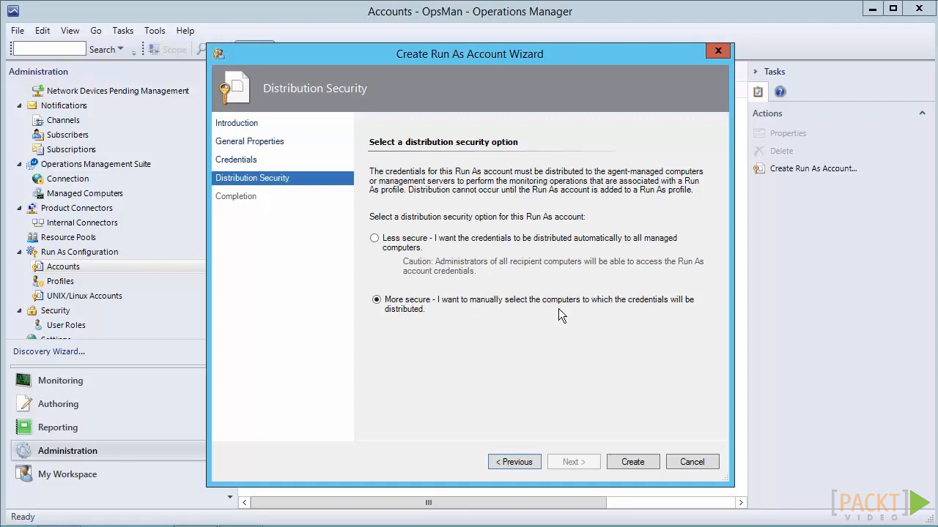
pyautogui.click(376, 239)
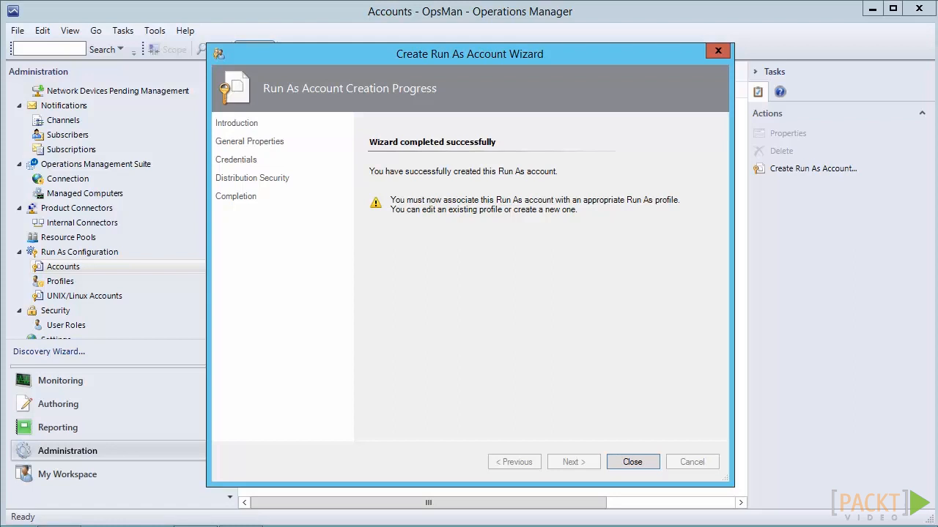
pyautogui.press('Return')
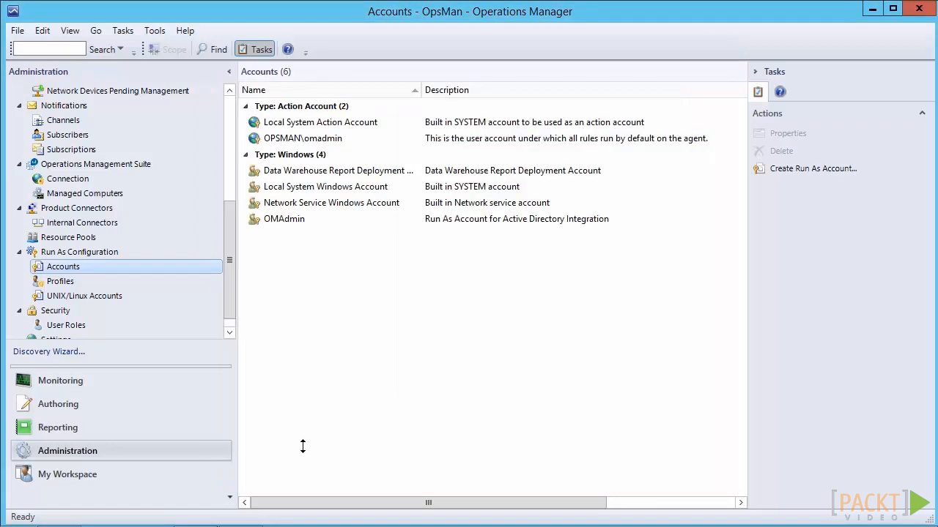
# Step: Add the OMAdmin Run As account to the Active Directory Based Agent Assignment Account profile for all targeted objects and save
pyautogui.click(59, 283)
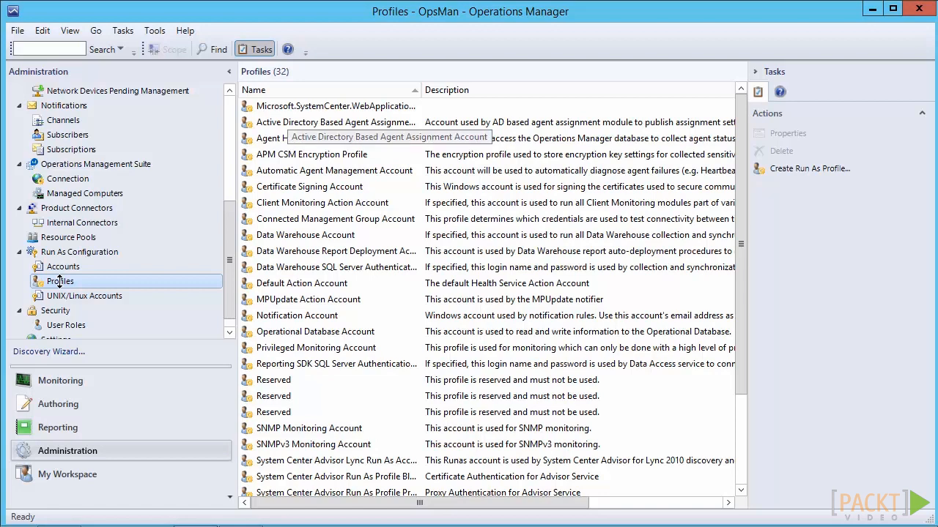
pyautogui.click(288, 122)
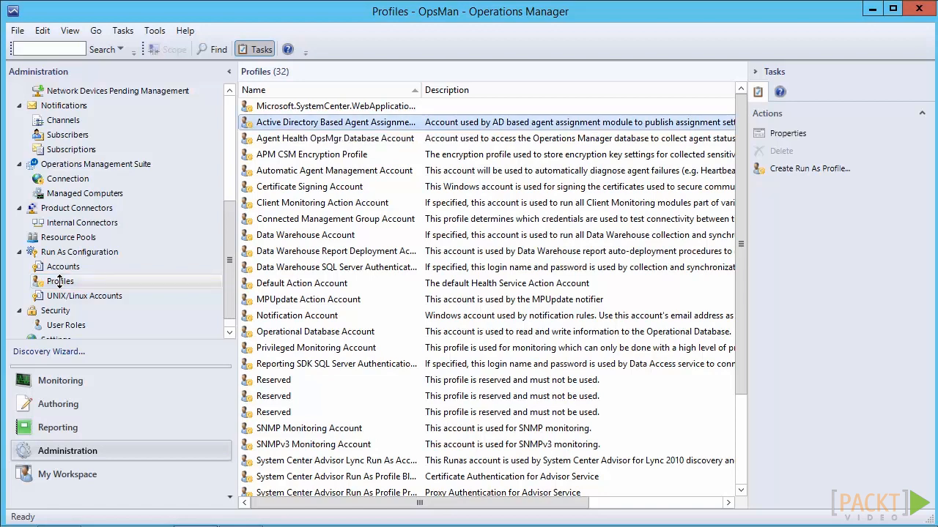
pyautogui.rightClick(297, 119)
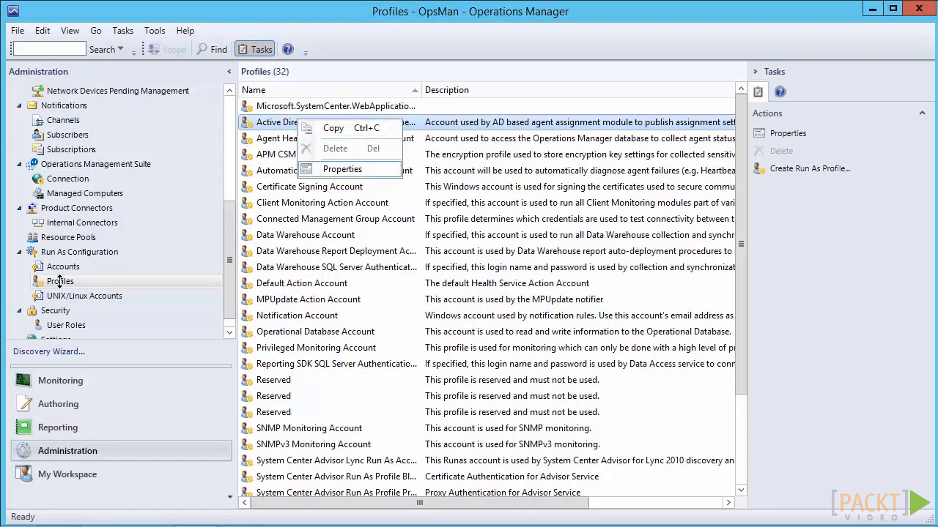
pyautogui.press('Return')
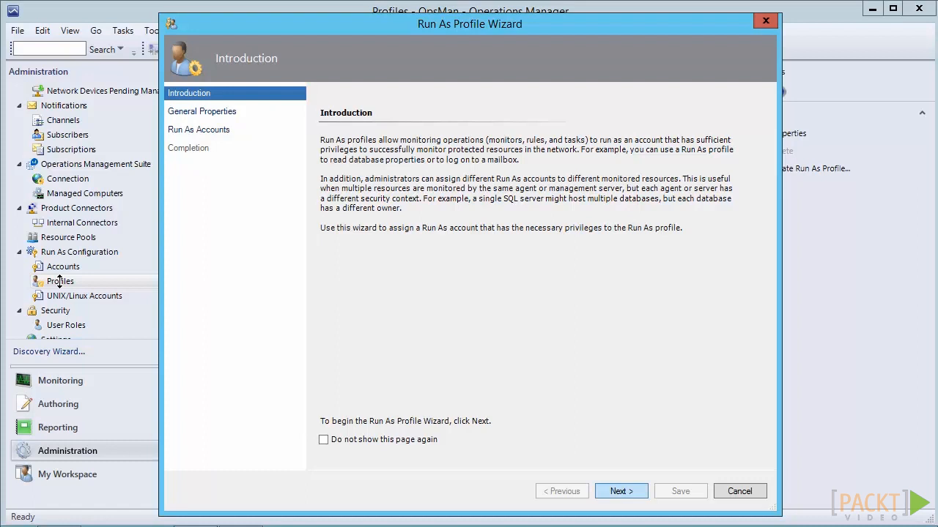
pyautogui.press('Return')
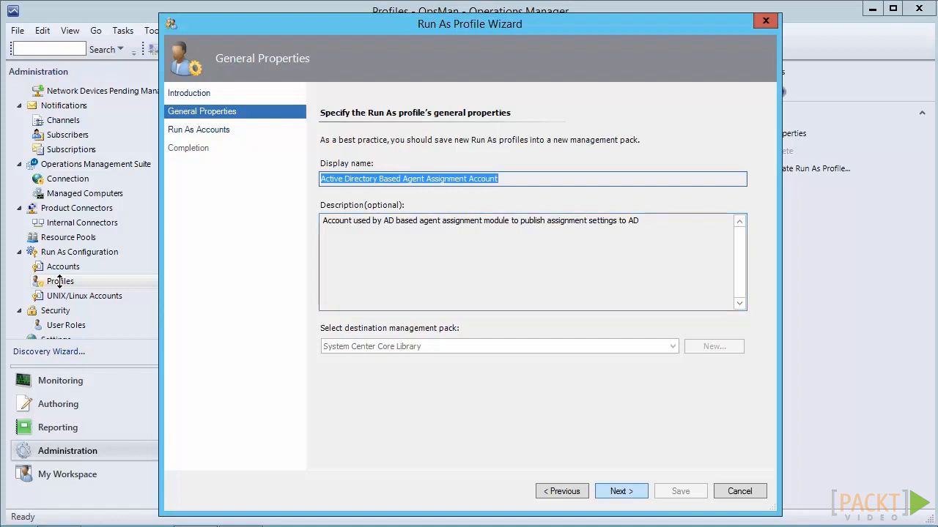
pyautogui.press('Return')
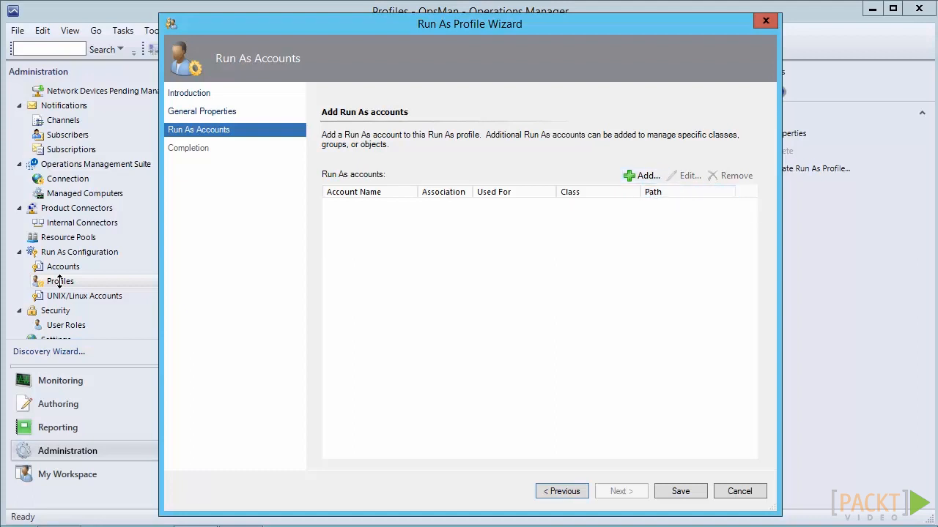
pyautogui.click(641, 176)
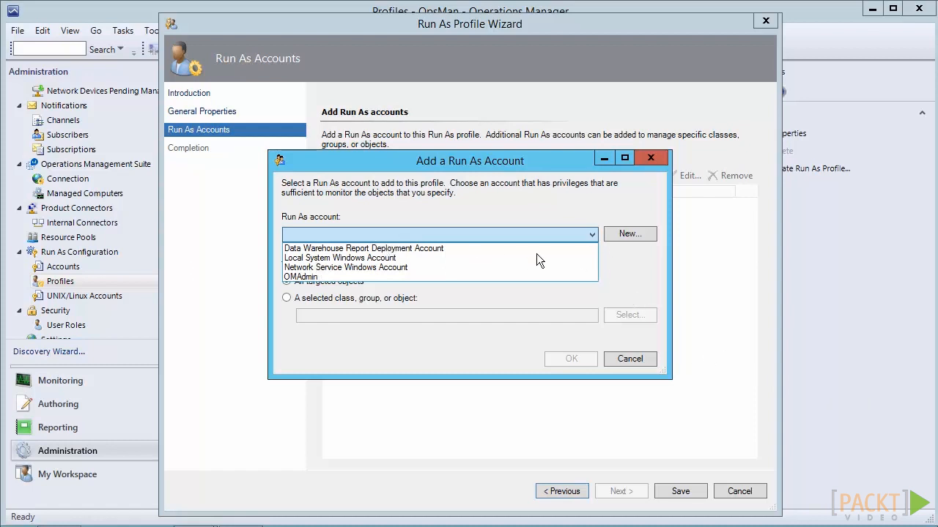
pyautogui.click(308, 277)
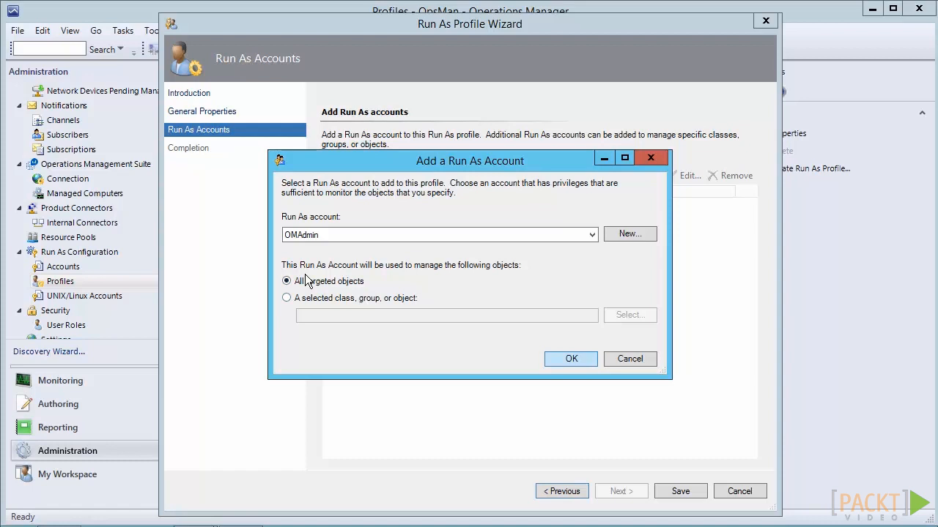
pyautogui.press('Return')
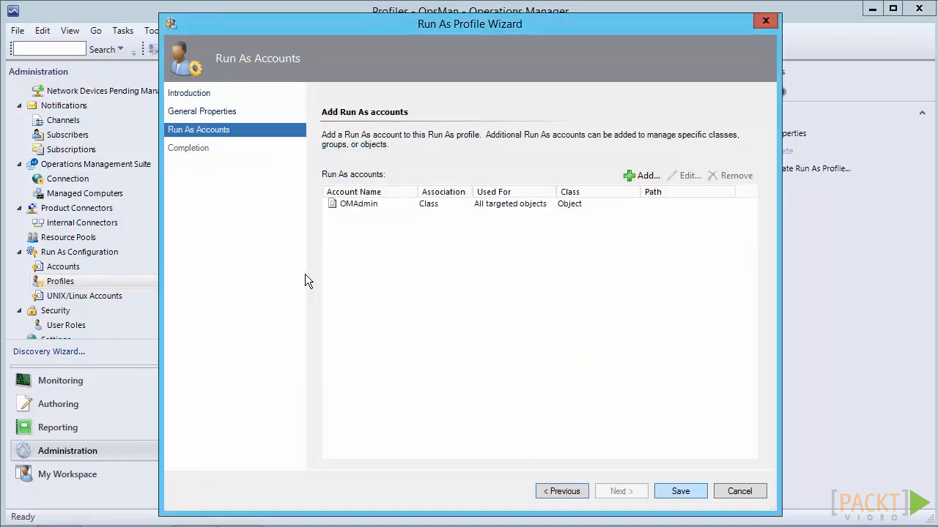
pyautogui.press('Return')
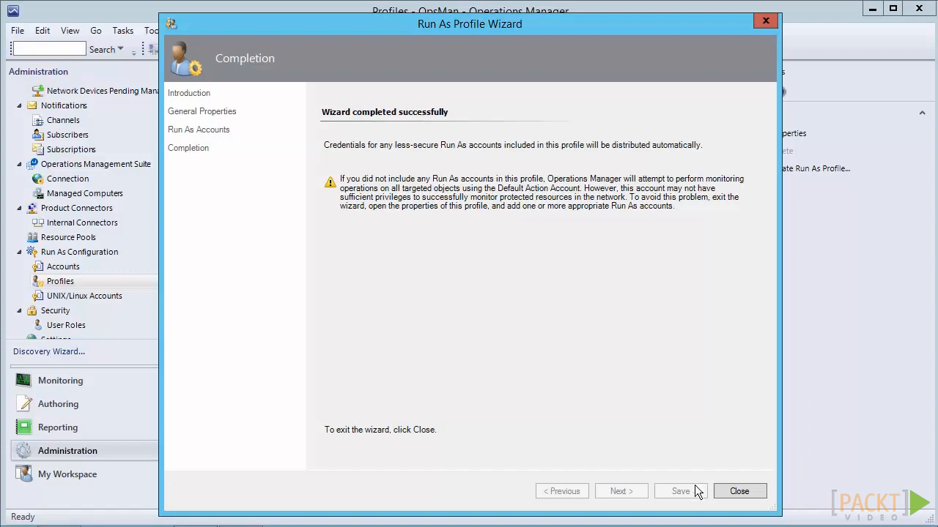
pyautogui.click(739, 491)
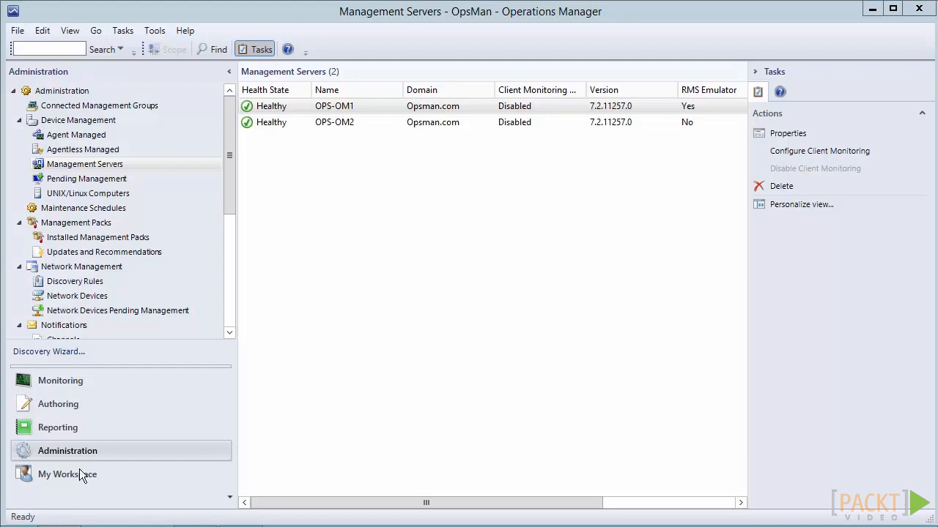
# Step: Open the properties of the OPS-OM1 management server
pyautogui.click(71, 166)
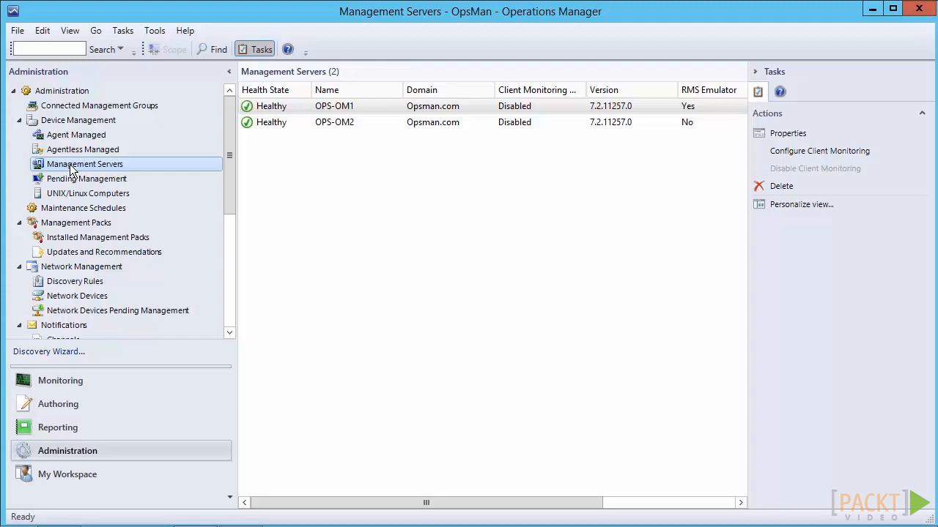
pyautogui.rightClick(345, 107)
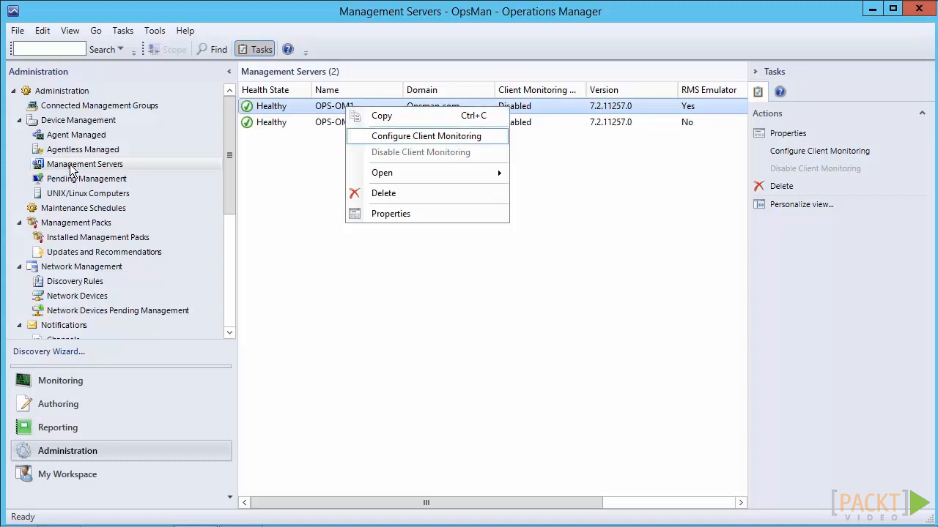
pyautogui.press('Return')
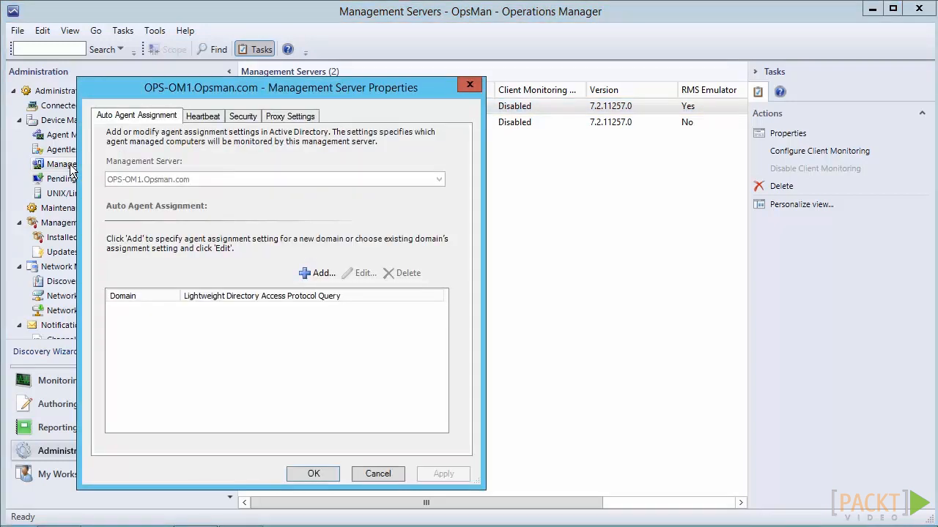
pyautogui.moveTo(282, 88); pyautogui.dragTo(430, 75)
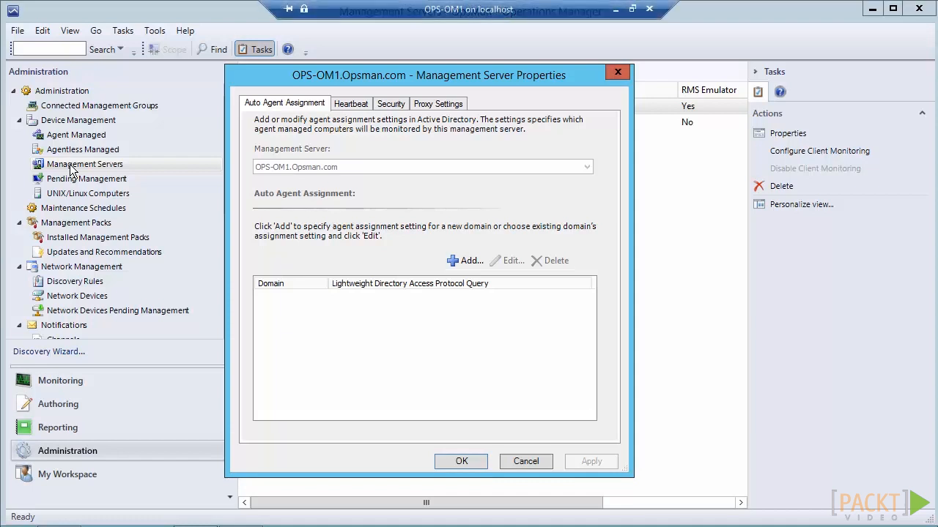
# Step: Start adding an auto agent assignment and target the Opsman.com domain with the default Run As profile
pyautogui.click(466, 260)
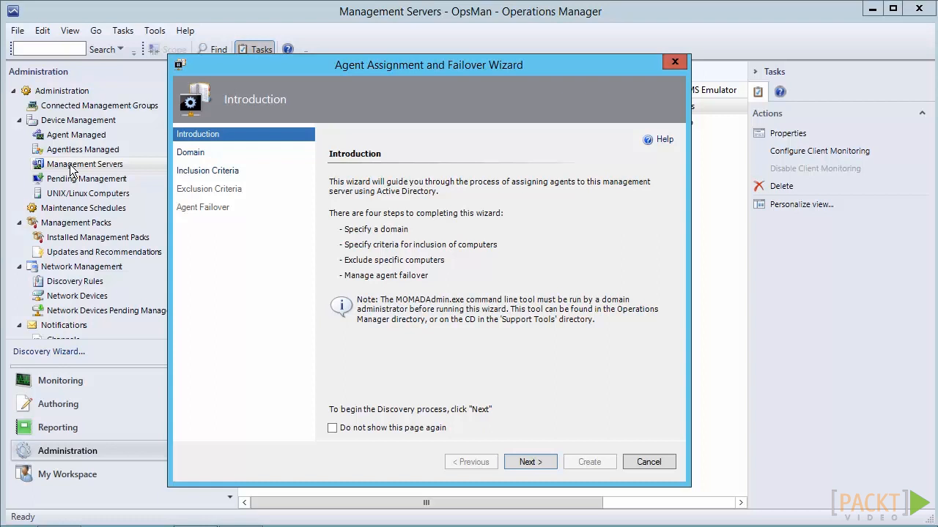
pyautogui.press('Return')
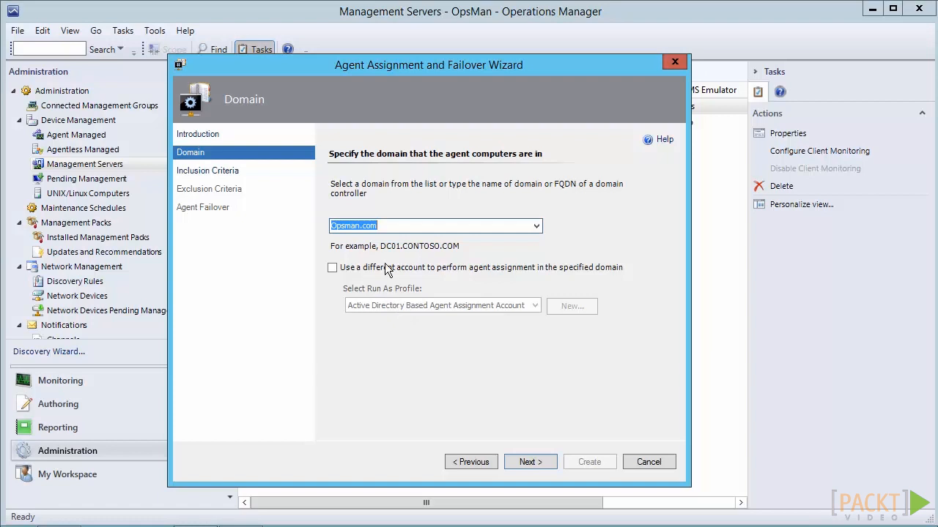
pyautogui.click(535, 462)
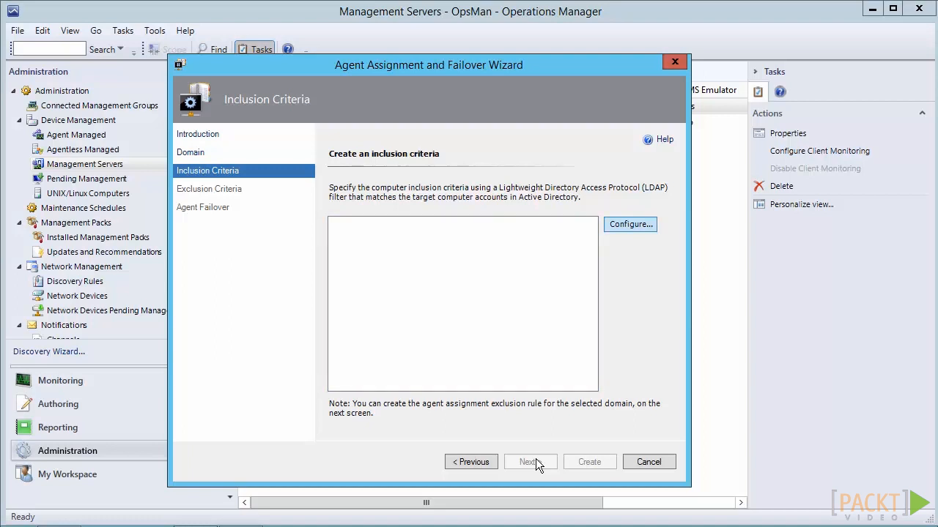
# Step: Set the inclusion criteria to the default Find Computers query for any computer role, and leave the exclusion list empty
pyautogui.press('Return')
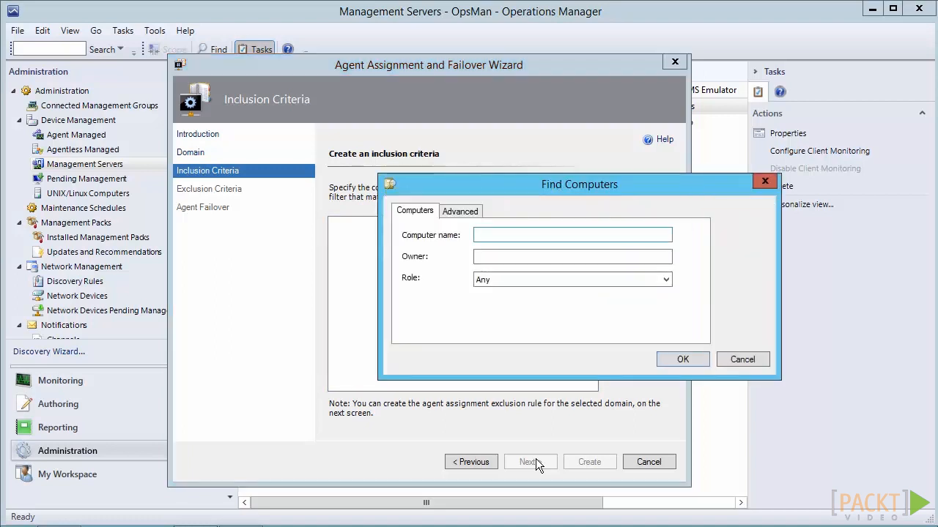
pyautogui.press('Tab')
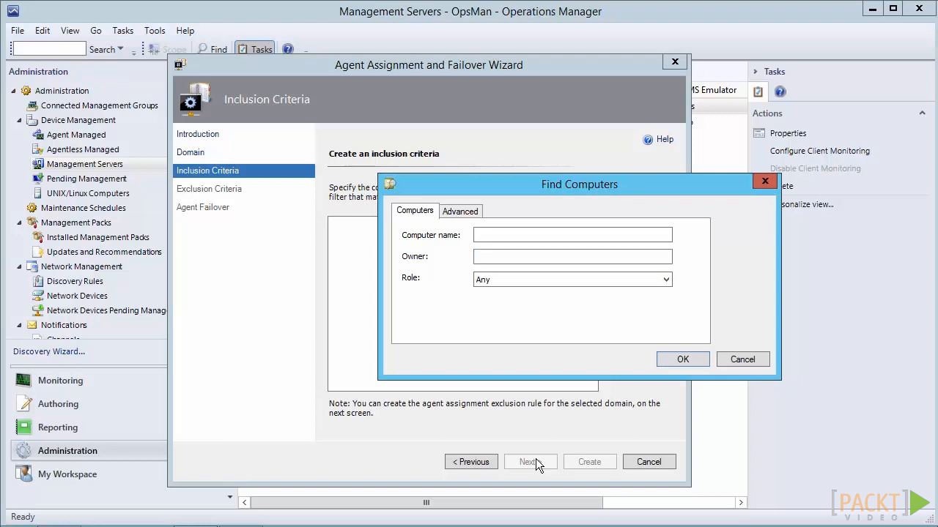
pyautogui.hotkey('shift', 'Tab')
pyautogui.hotkey('ctrl', 'Tab')
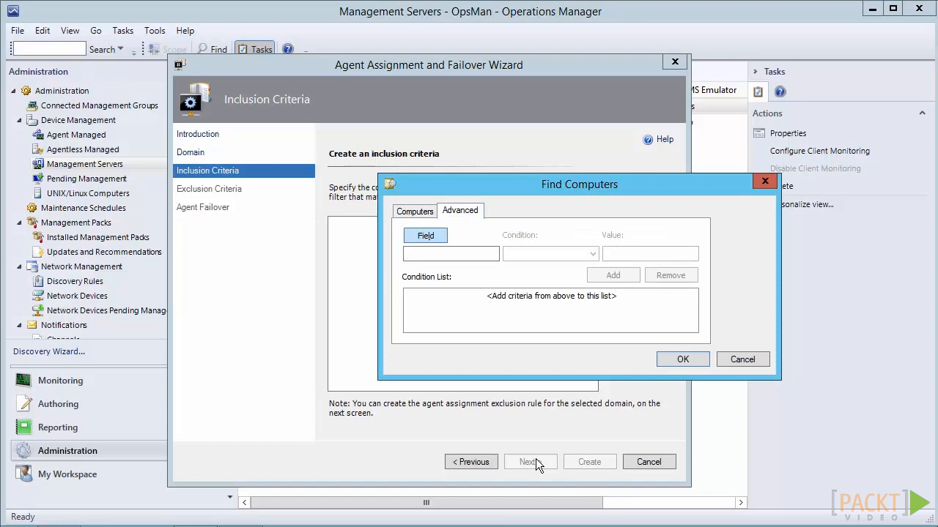
pyautogui.press('space')
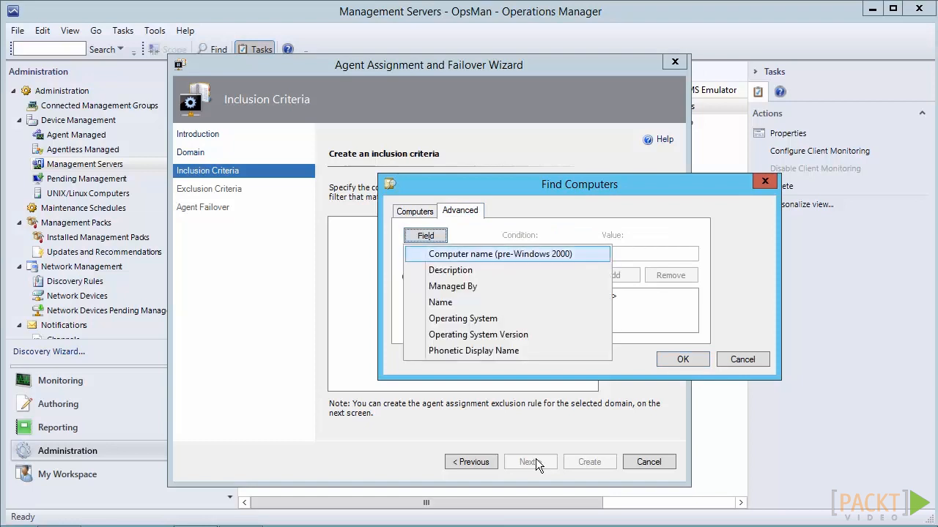
pyautogui.press('Down')
pyautogui.press('Down')
pyautogui.press('Down')
pyautogui.press('Down')
pyautogui.press('Down')
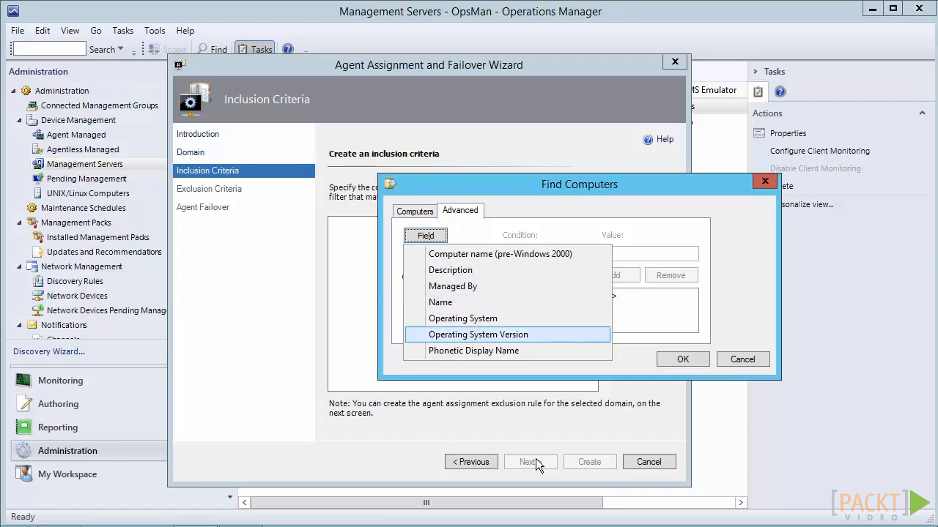
pyautogui.press('Up')
pyautogui.press('Up')
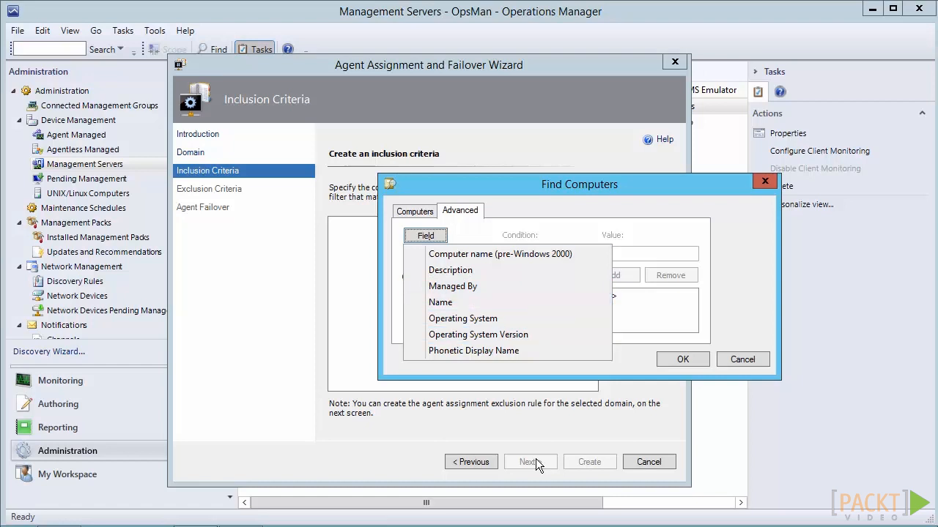
pyautogui.hotkey('ctrl', 'shift', 'Tab')
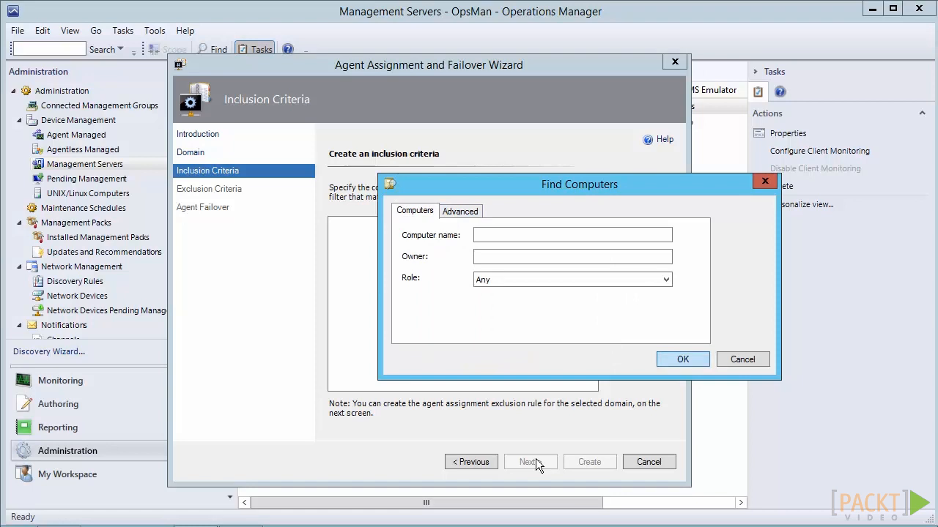
pyautogui.press('Return')
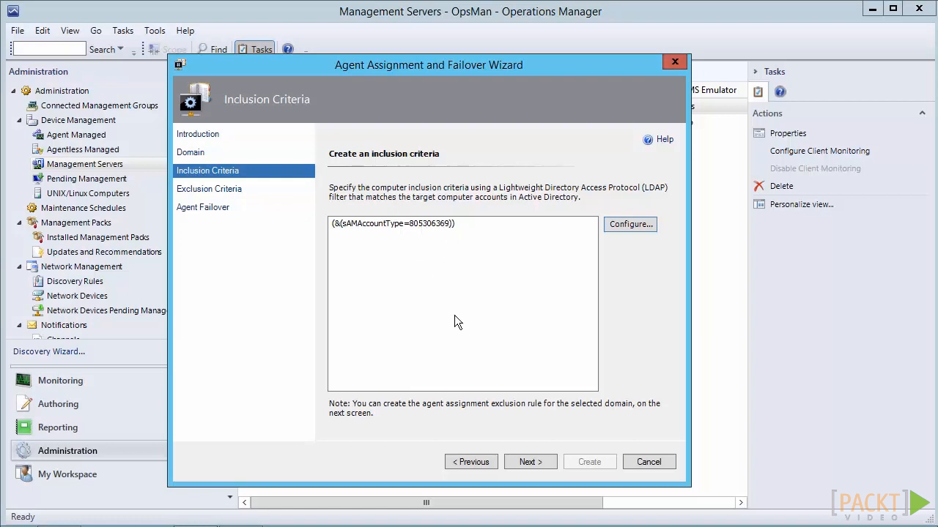
pyautogui.click(527, 462)
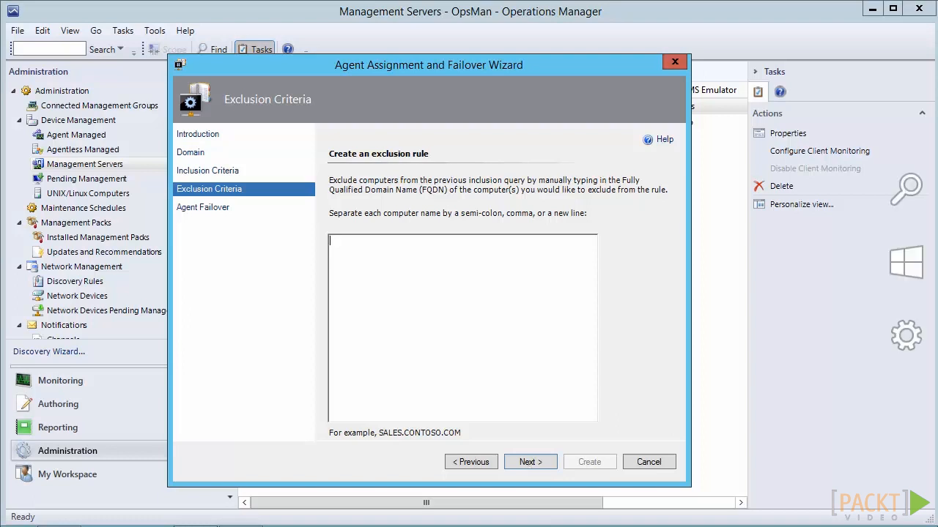
pyautogui.click(528, 462)
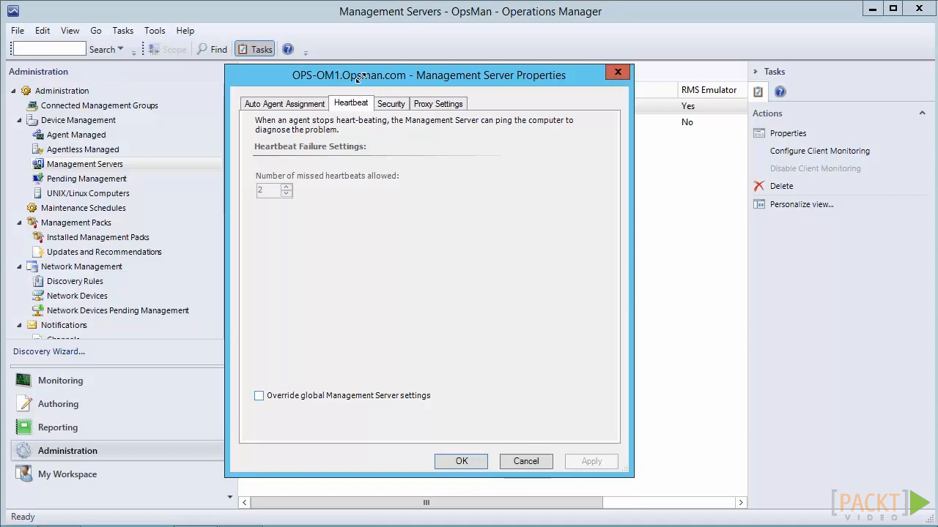
# Step: Try overriding the global heartbeat failure settings for the management server
pyautogui.click(259, 395)
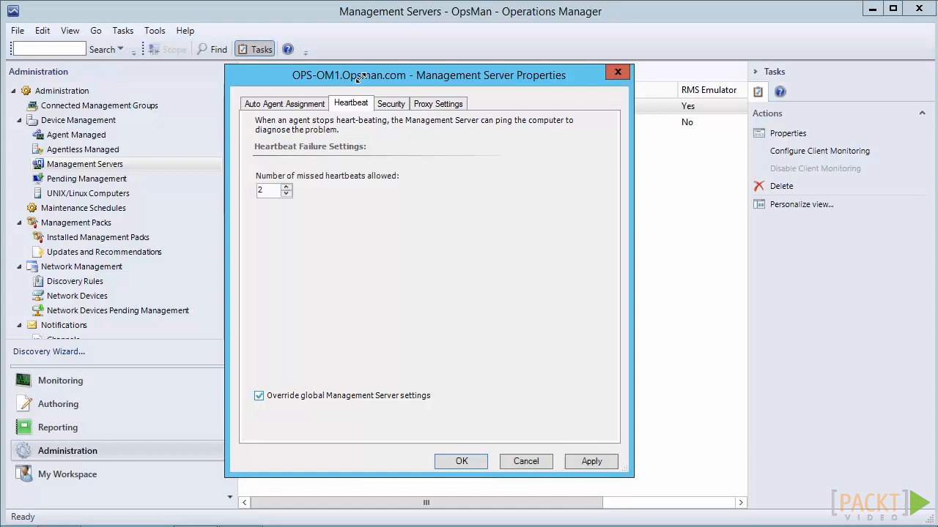
pyautogui.click(286, 187)
pyautogui.click(286, 194)
pyautogui.click(258, 395)
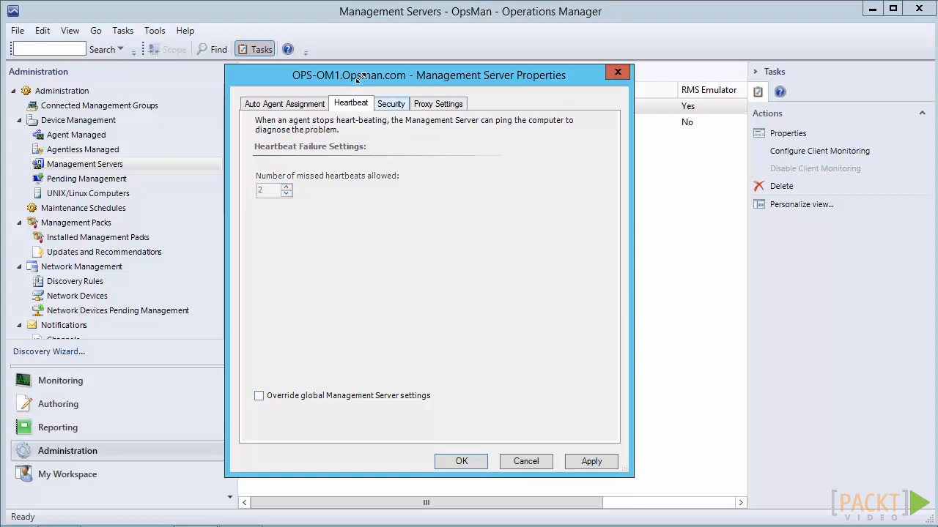
# Step: Try overriding the global manual agent install security settings for the management server
pyautogui.click(390, 103)
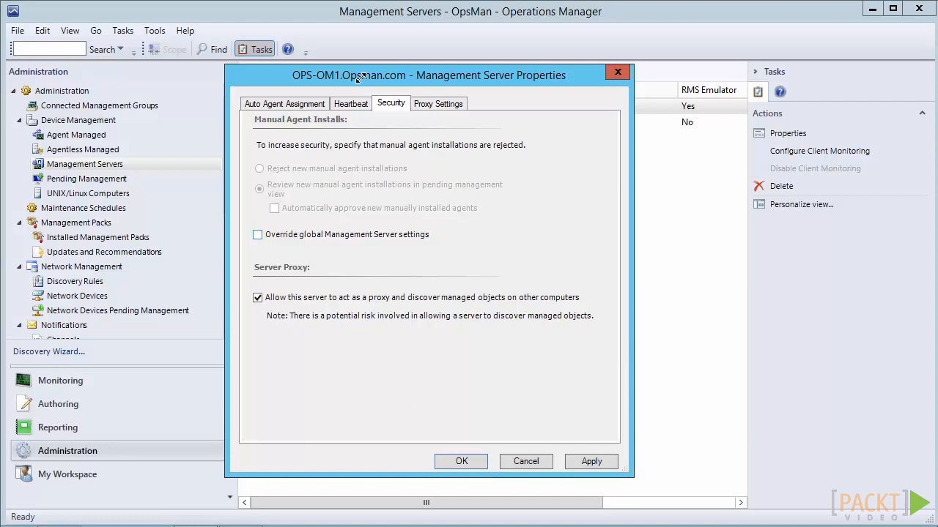
pyautogui.click(257, 234)
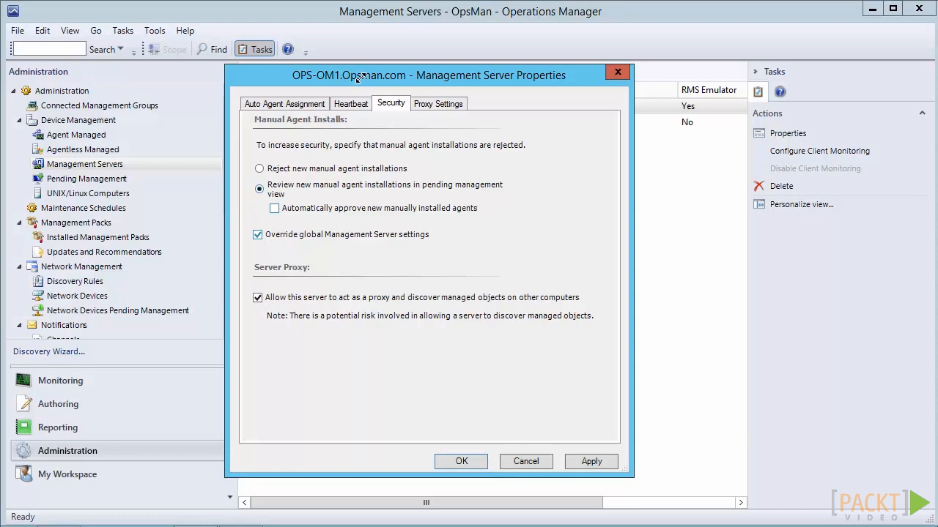
pyautogui.click(258, 234)
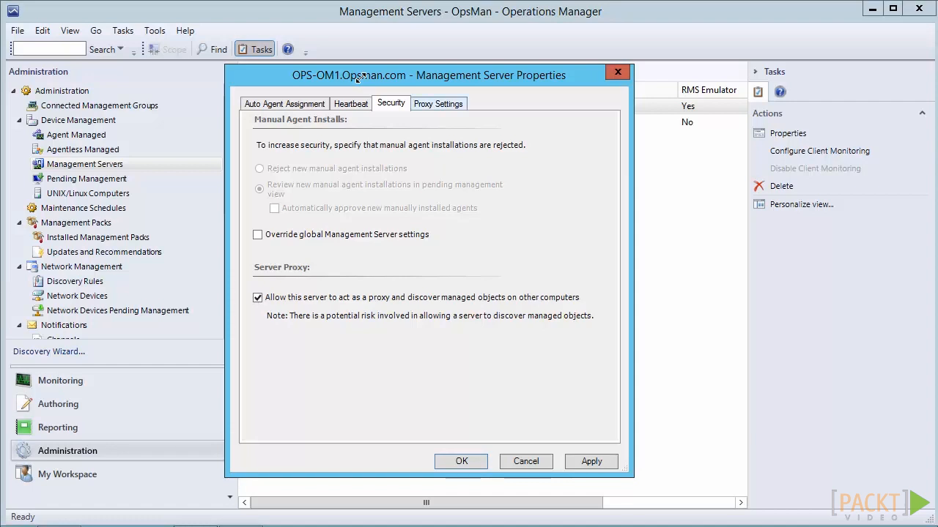
# Step: Review the proxy settings and save the management server properties
pyautogui.hotkey('ctrl', 'Tab')
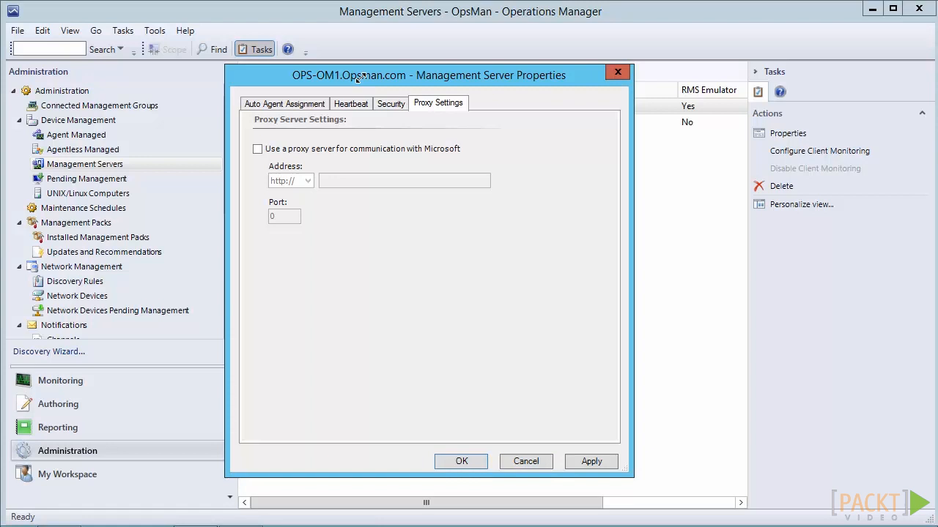
pyautogui.press('Return')
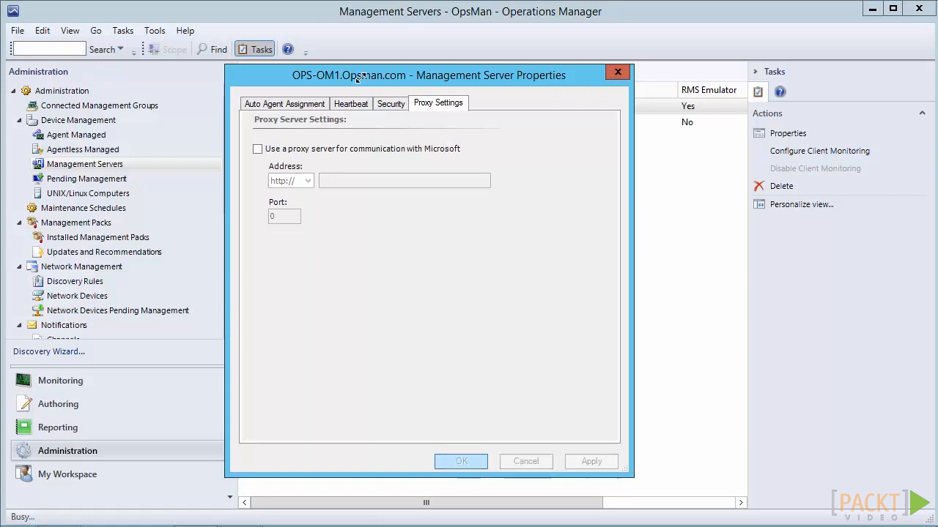